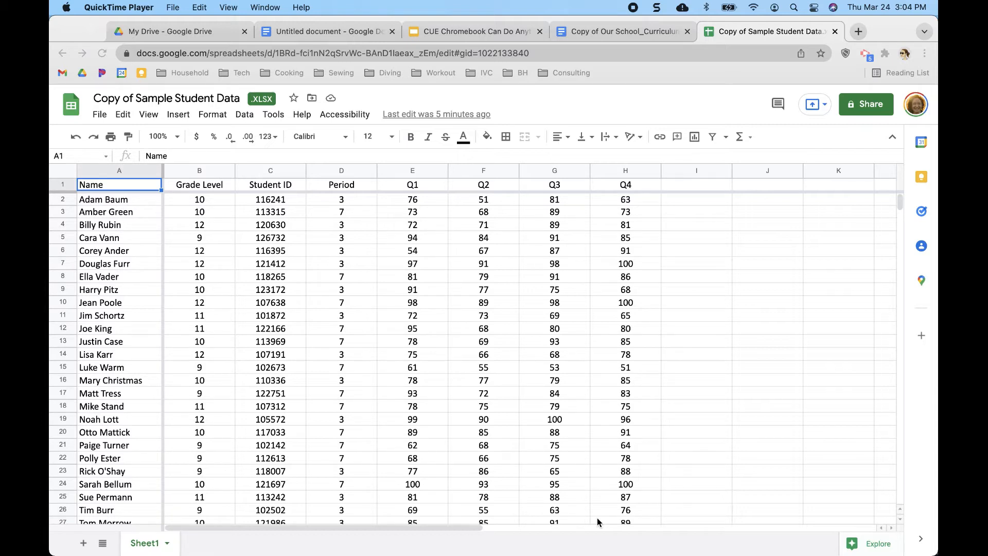
# Step: Add the header "Average" in cell I1, beside the Q4 column
pyautogui.click(696, 192)
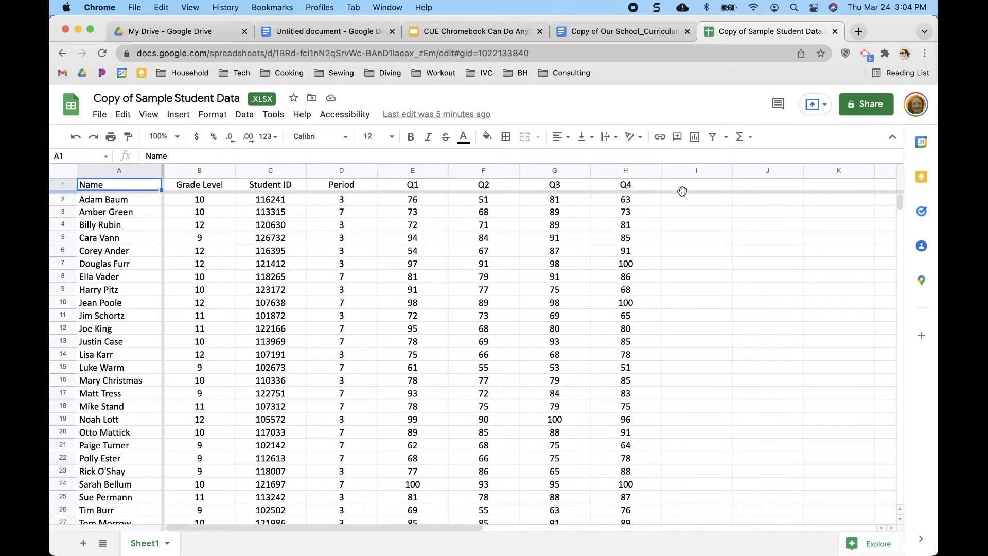
pyautogui.click(680, 184)
pyautogui.write('Ave')
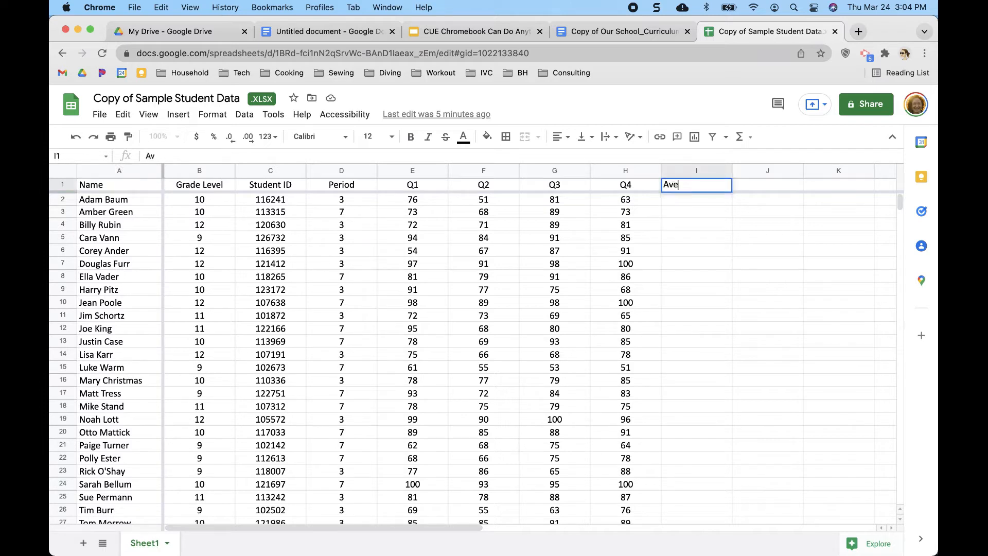
pyautogui.write('rage')
# Step: Average the Q1 to Q4 scores in I2 with =AVERAGE(E2:H2) and accept the suggested autofill for the remaining rows
pyautogui.click(678, 201)
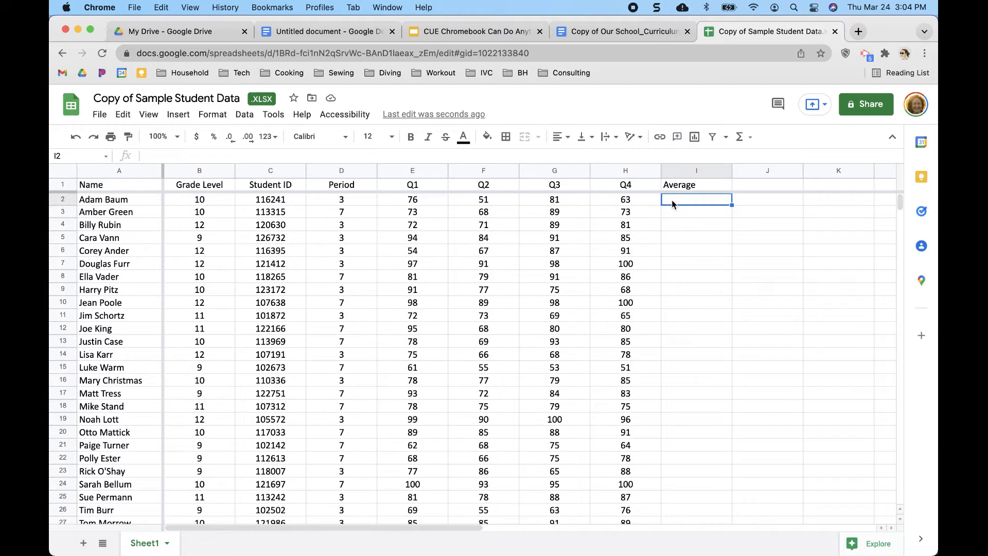
pyautogui.write('=')
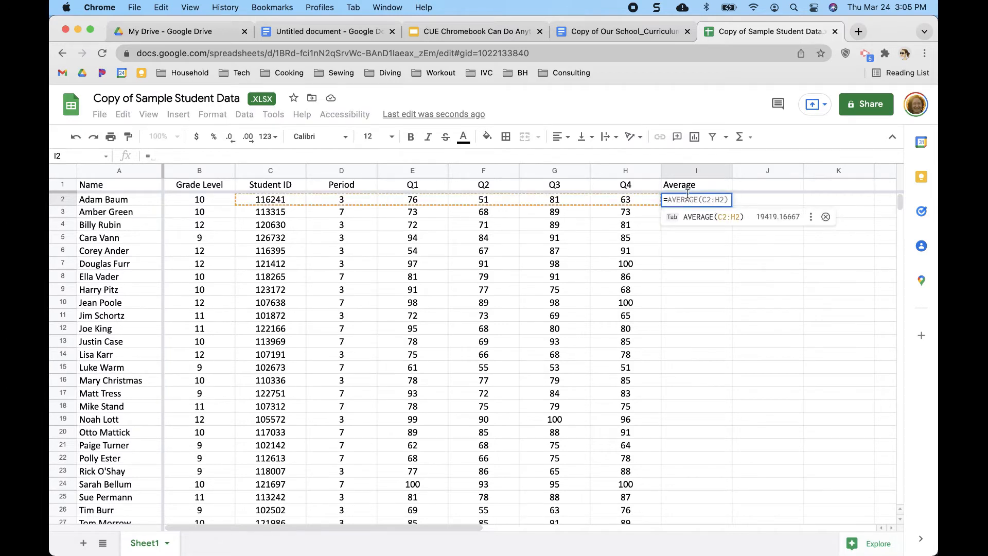
pyautogui.click(752, 138)
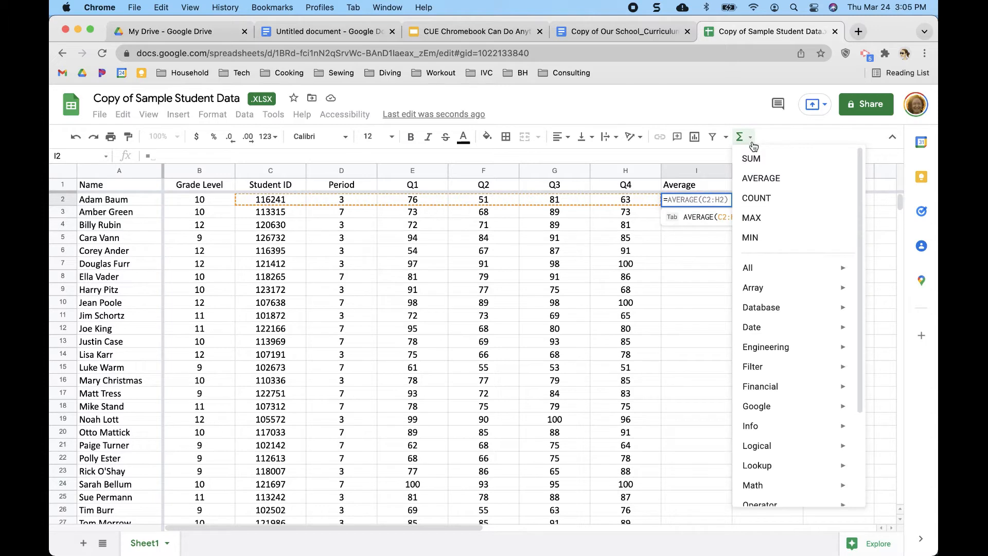
pyautogui.click(762, 178)
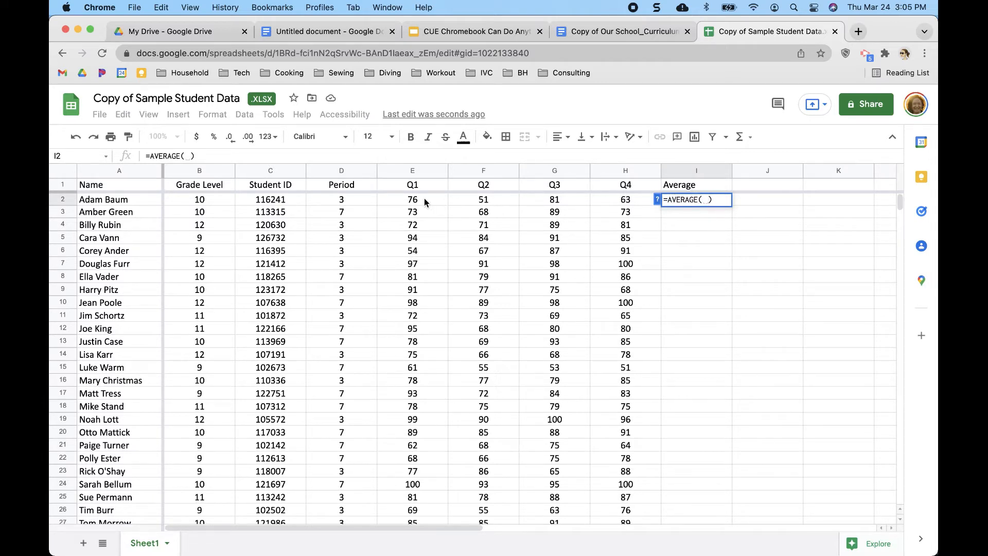
pyautogui.moveTo(424, 199); pyautogui.dragTo(620, 201)
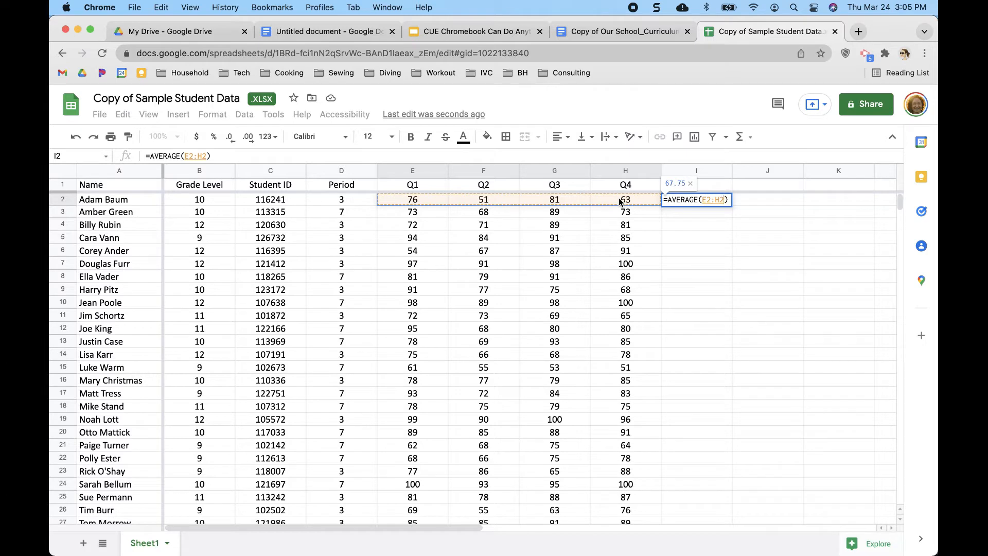
pyautogui.press('Return')
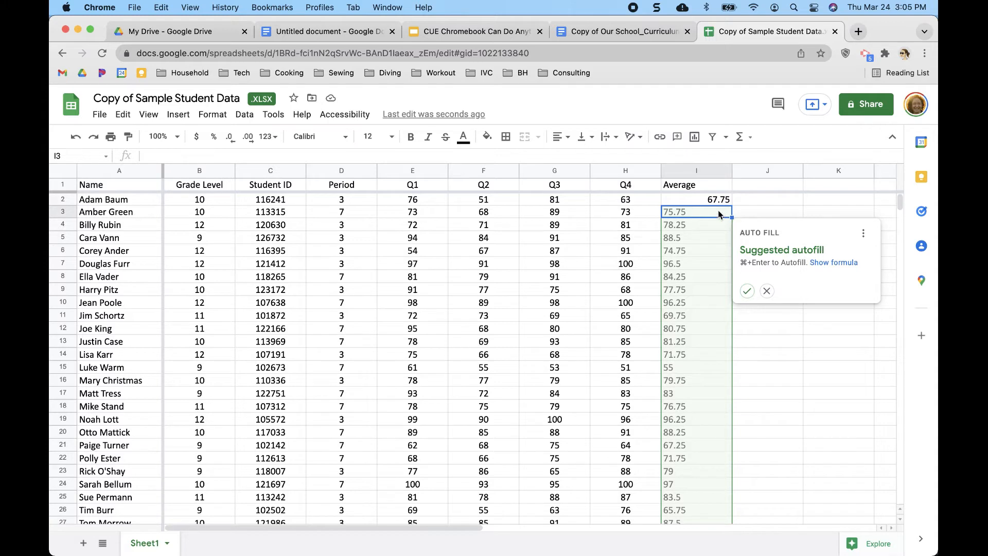
pyautogui.click(747, 291)
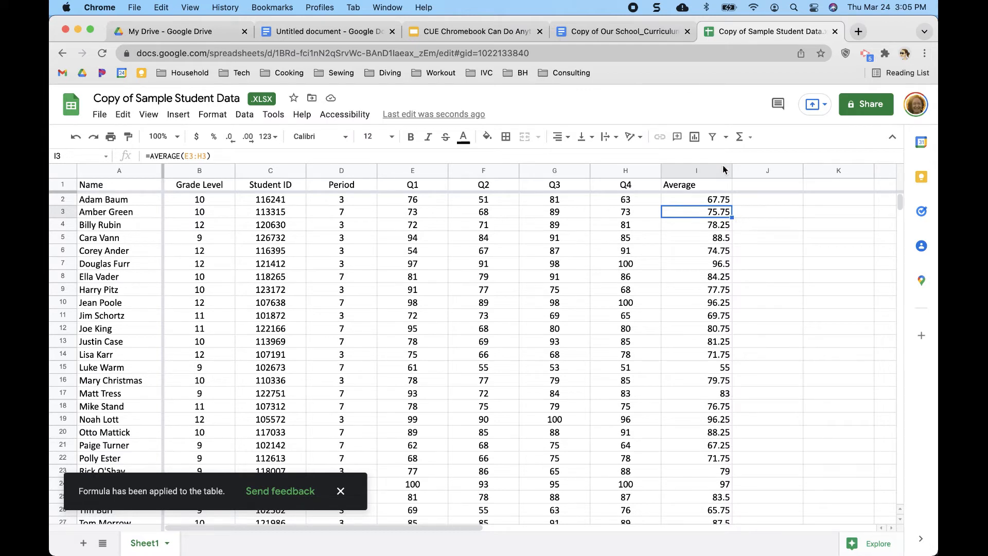
pyautogui.click(707, 236)
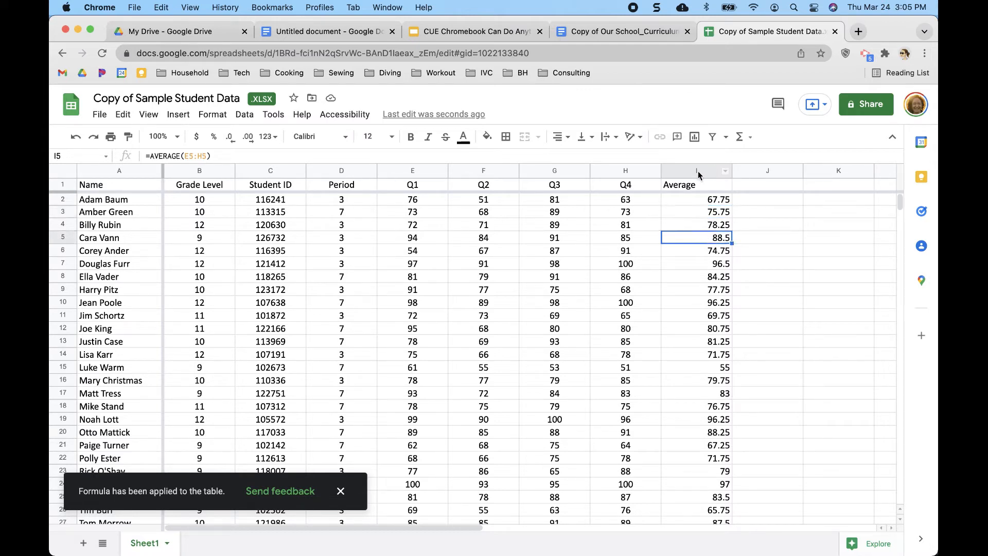
# Step: Sort the sheet by the Average column in ascending order (A to Z)
pyautogui.click(698, 171)
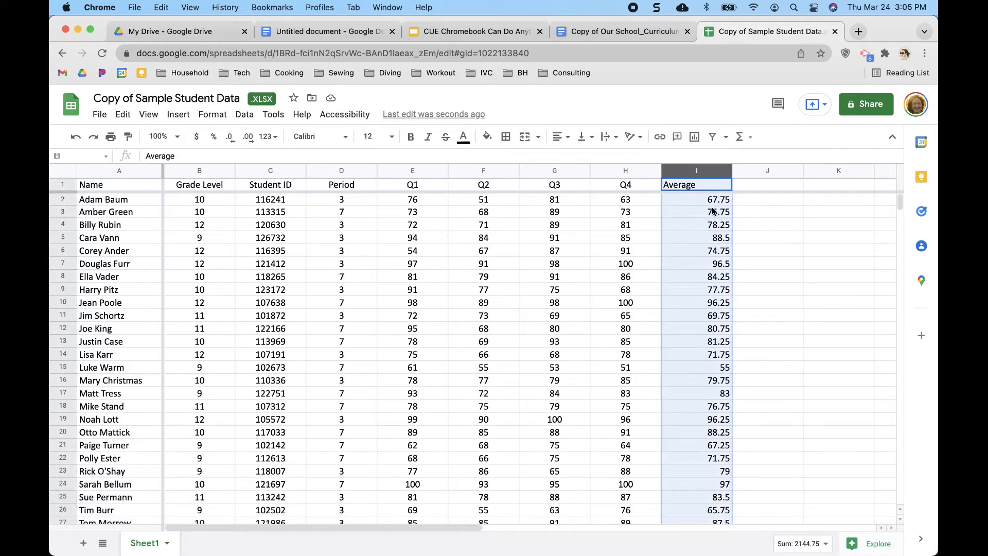
pyautogui.moveTo(727, 173)
pyautogui.click(725, 173)
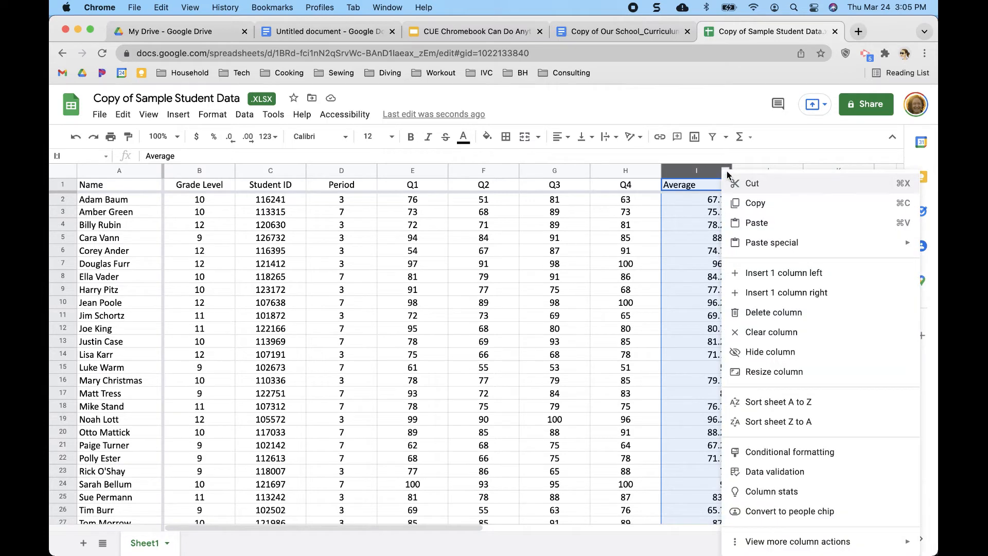
pyautogui.click(763, 403)
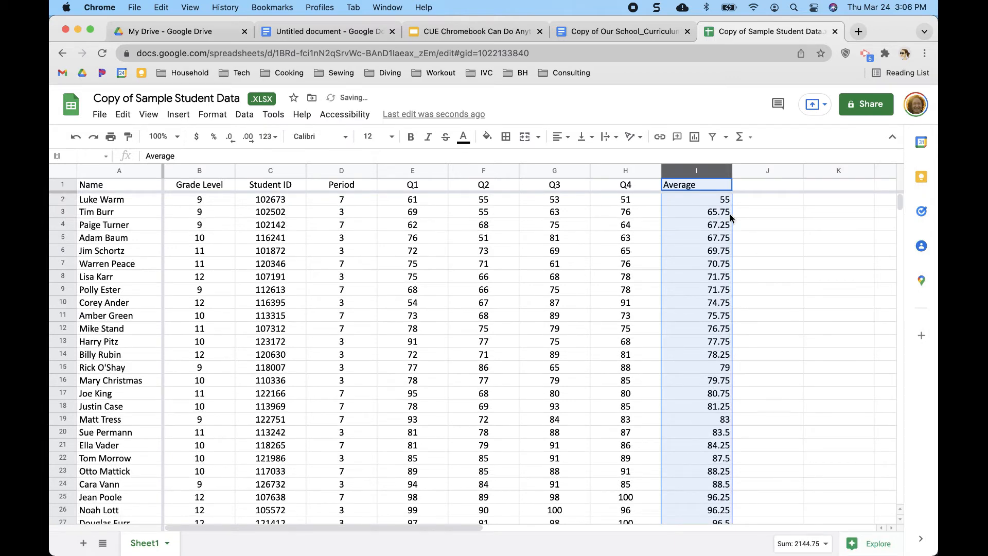
# Step: Sort the sheet by the Average column in descending order (Z to A) and review the sorted rows
pyautogui.click(726, 173)
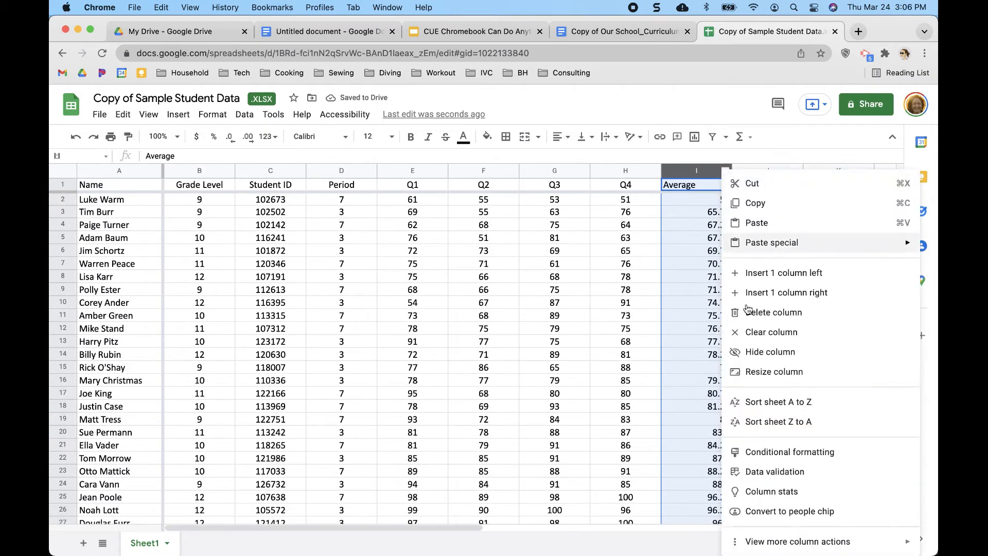
pyautogui.click(767, 422)
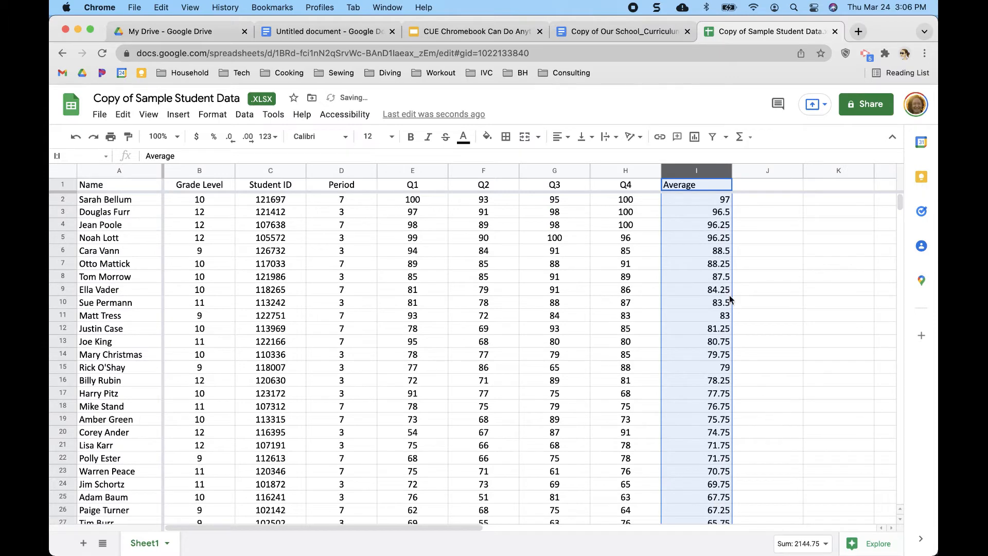
pyautogui.scroll(-3, 716, 346)
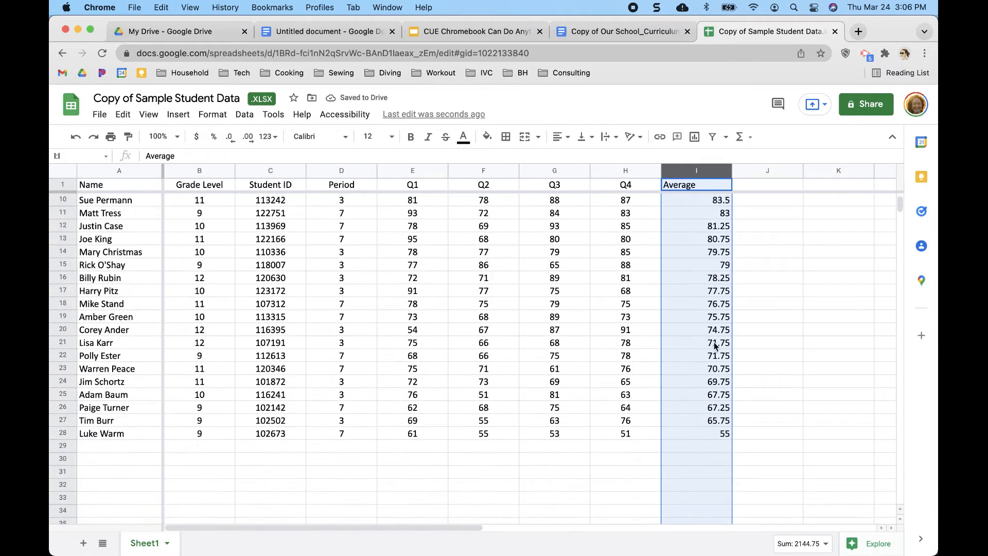
pyautogui.scroll(-2, 715, 345)
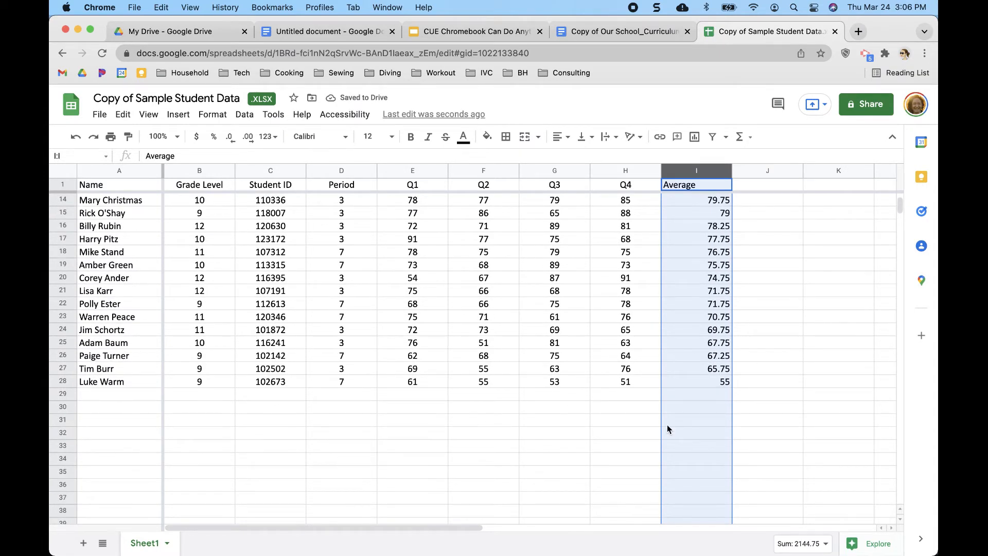
pyautogui.scroll(5, 668, 427)
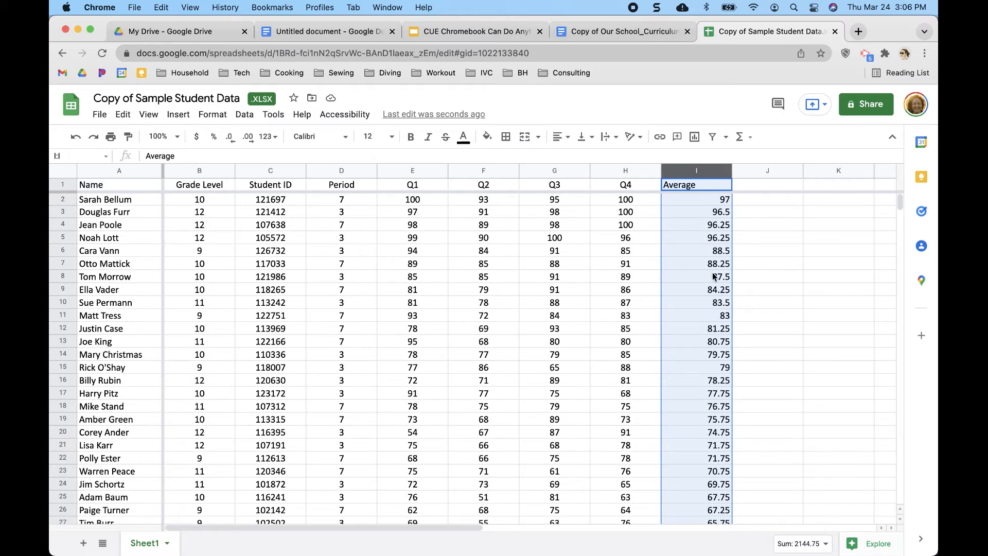
# Step: Insert a column chart of the Average column, look through the other chart types, and close the chart editor
pyautogui.click(695, 138)
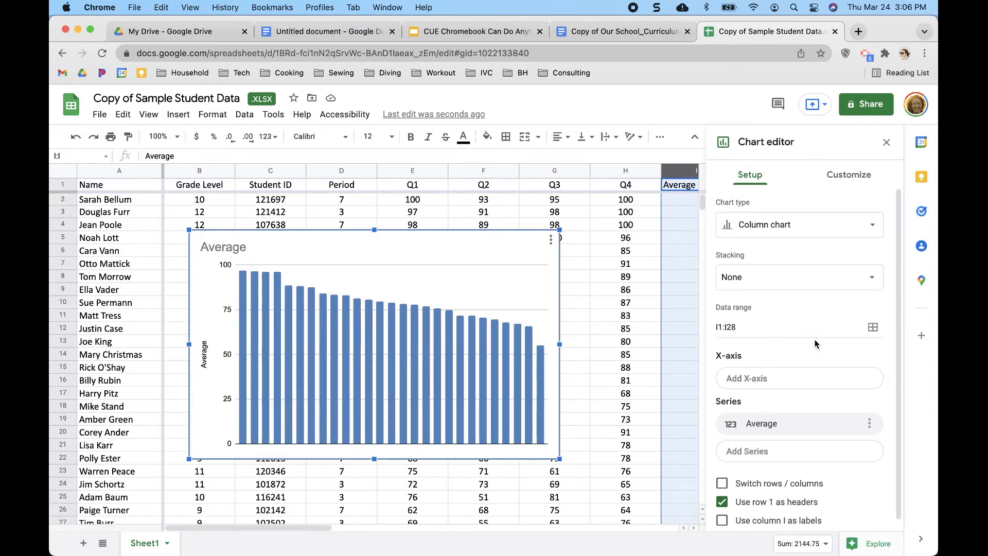
pyautogui.click(816, 232)
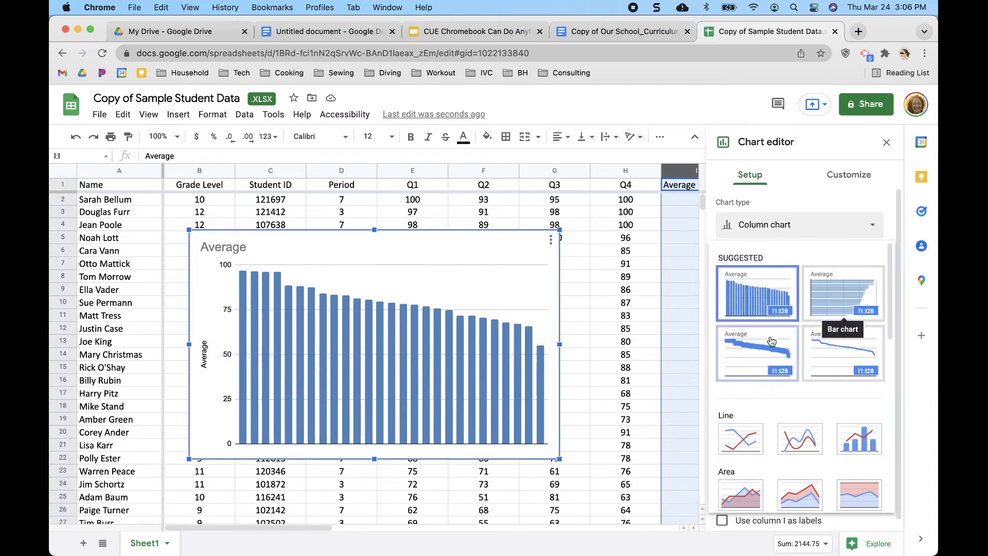
pyautogui.scroll(-8, 826, 433)
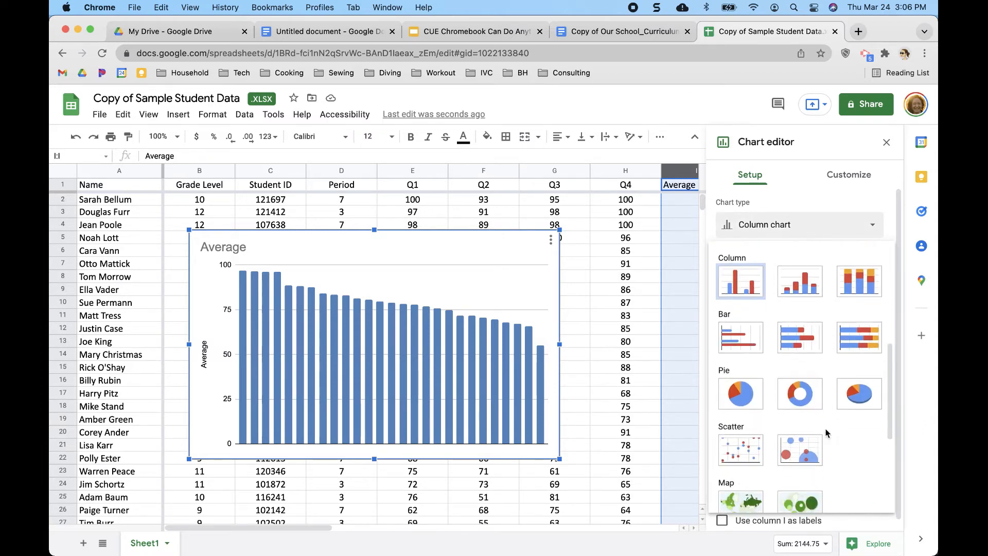
pyautogui.scroll(-3, 827, 433)
pyautogui.scroll(11, 826, 432)
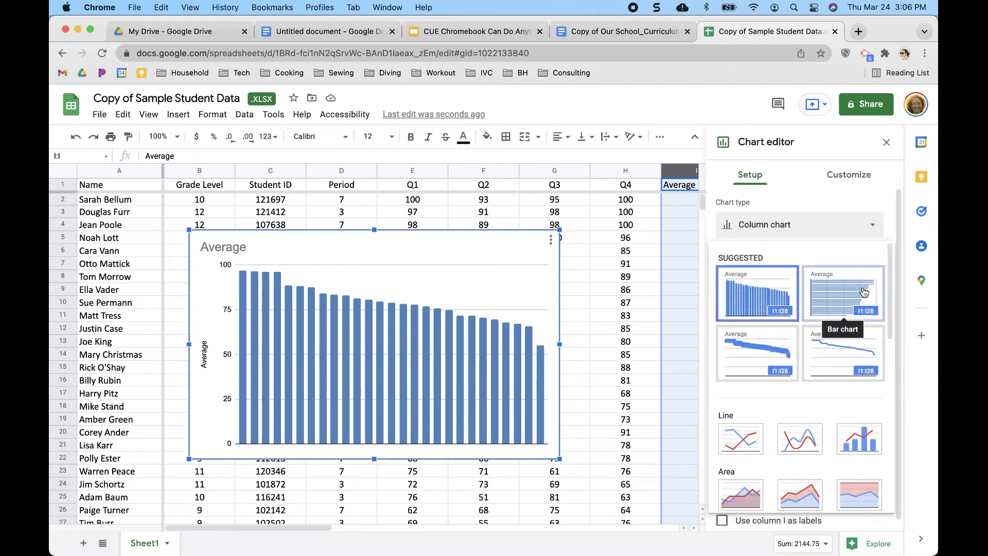
pyautogui.click(865, 190)
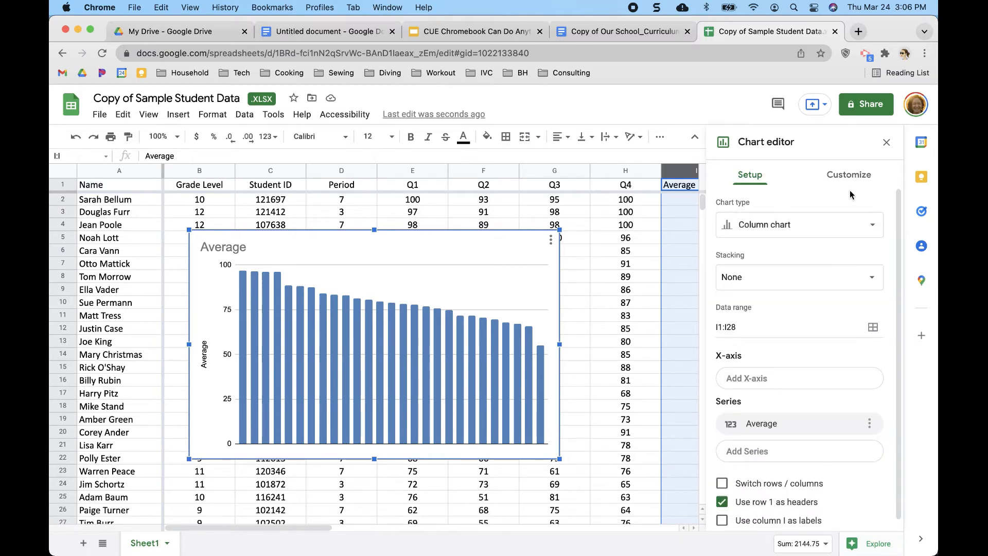
pyautogui.click(886, 143)
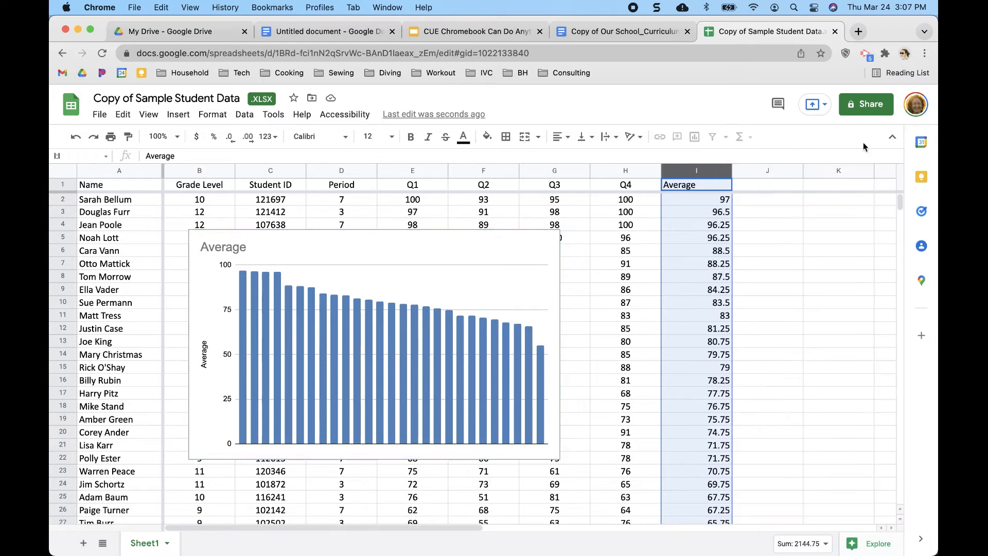
# Step: Move the Average chart to its own sheet
pyautogui.click(402, 240)
pyautogui.rightClick(403, 241)
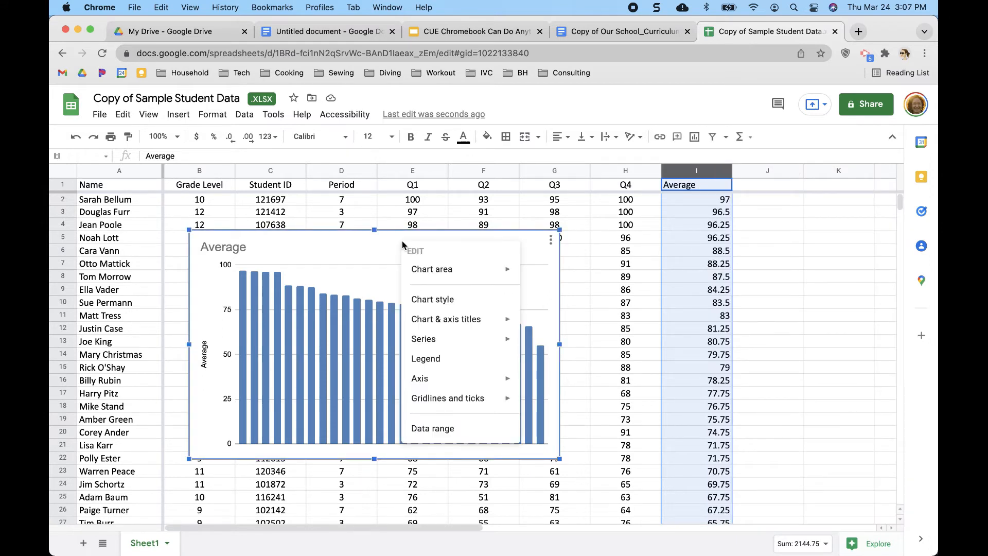
pyautogui.click(551, 240)
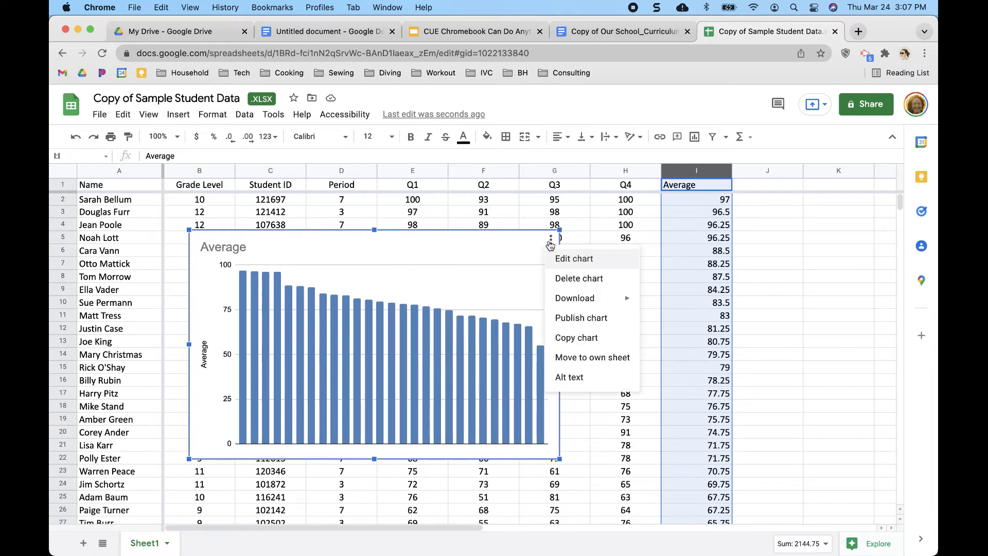
pyautogui.click(586, 359)
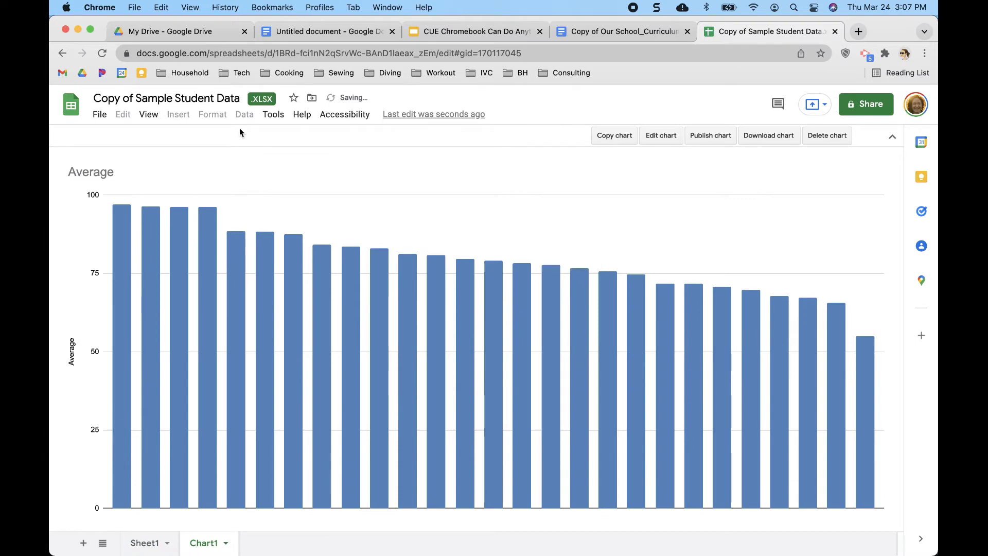
# Step: Insert two blank columns between Name and Grade Level on Sheet1
pyautogui.click(147, 543)
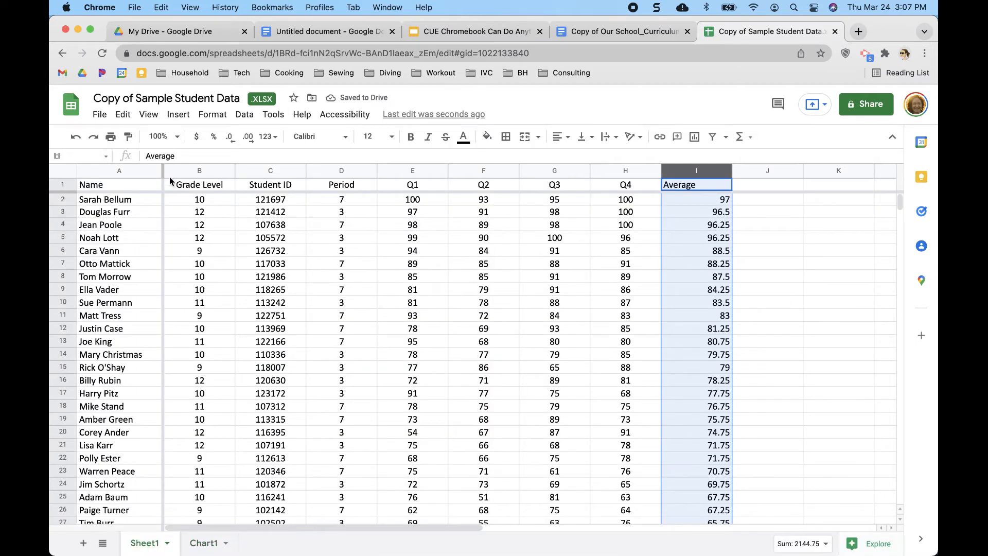
pyautogui.click(227, 174)
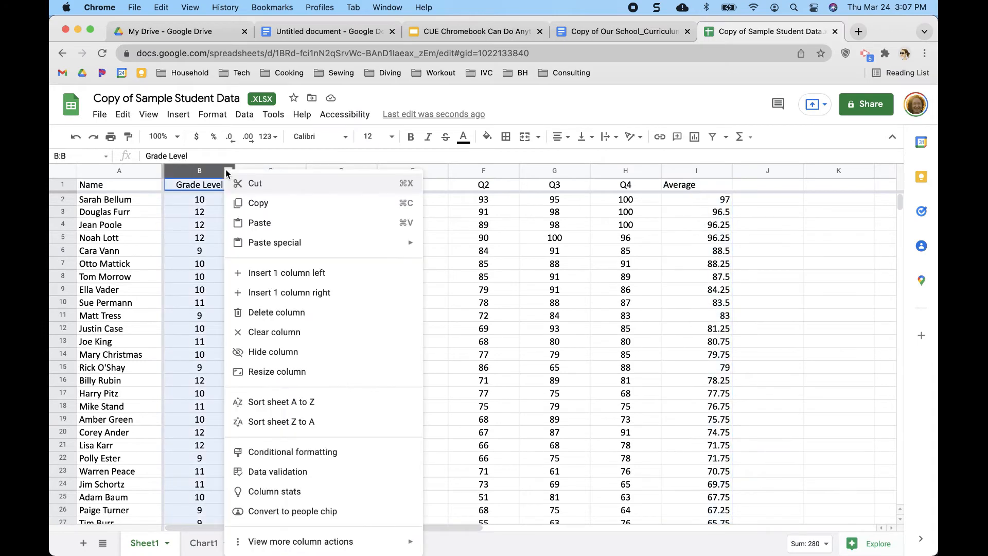
pyautogui.click(254, 273)
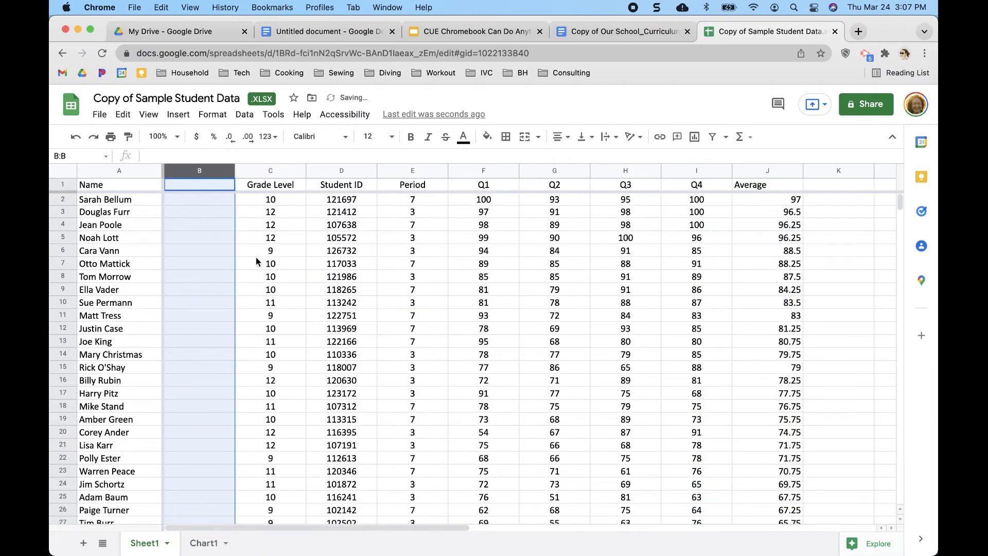
pyautogui.click(298, 172)
pyautogui.click(318, 279)
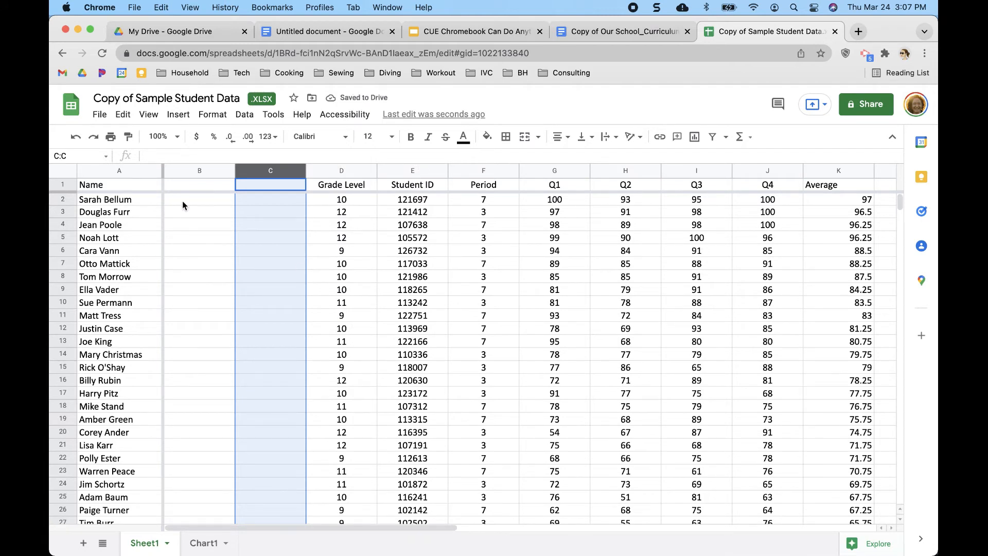
# Step: Label the two blank columns "First Name" in B1 and "Last Name" in C1
pyautogui.click(177, 186)
pyautogui.write('Fi')
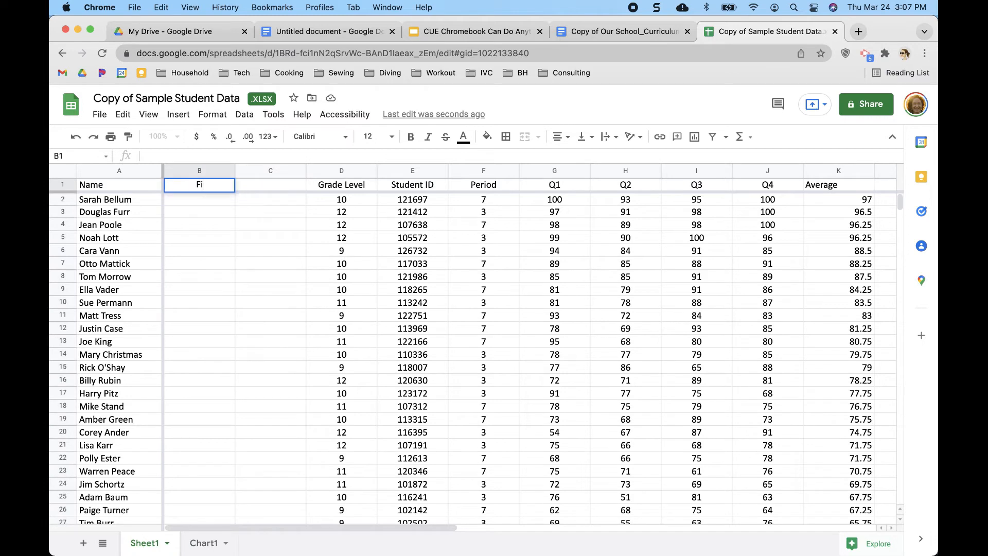
pyautogui.write('rst Name')
pyautogui.click(252, 181)
pyautogui.write('Last N')
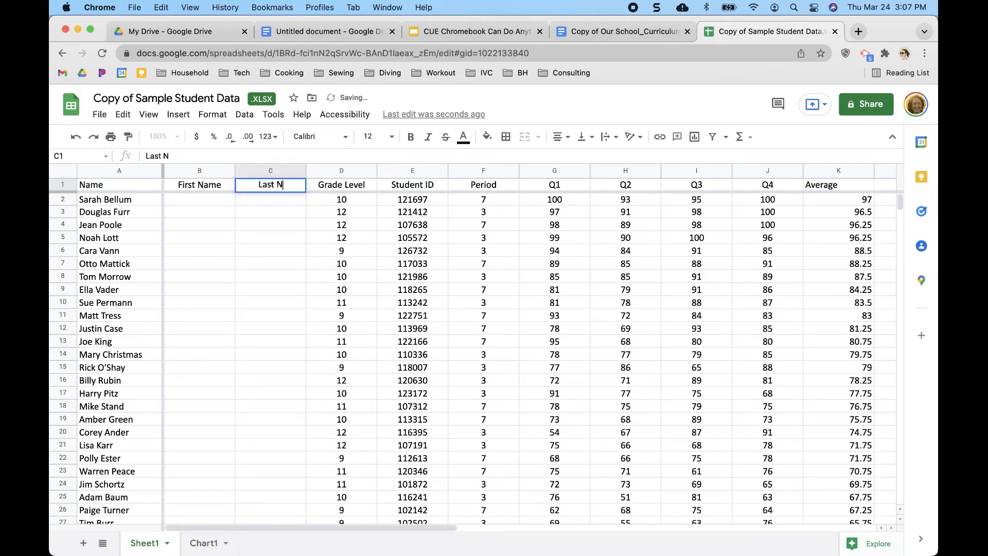
pyautogui.write('ame')
# Step: Enter the first listed student's first name in cell B2
pyautogui.click(201, 201)
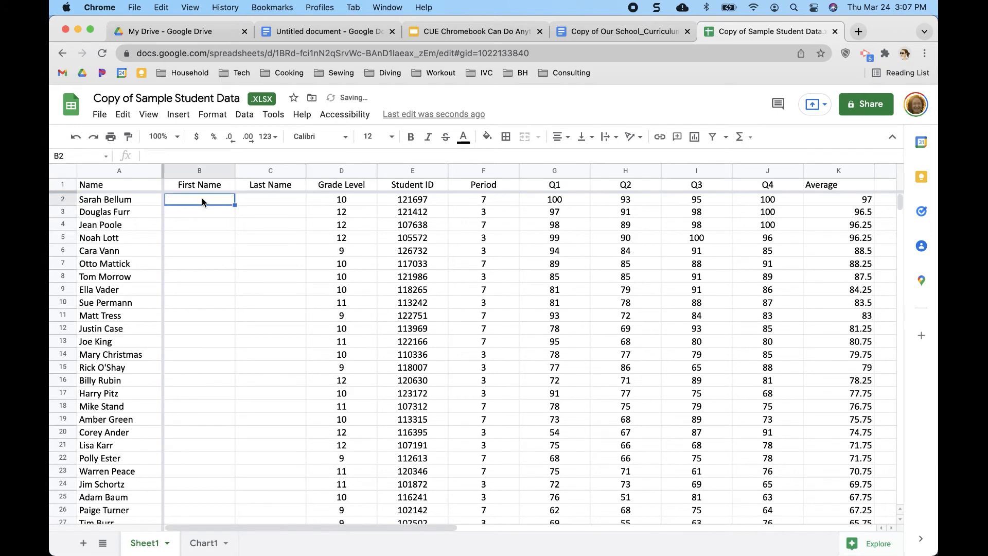
pyautogui.write('Sarah')
pyautogui.press('Return')
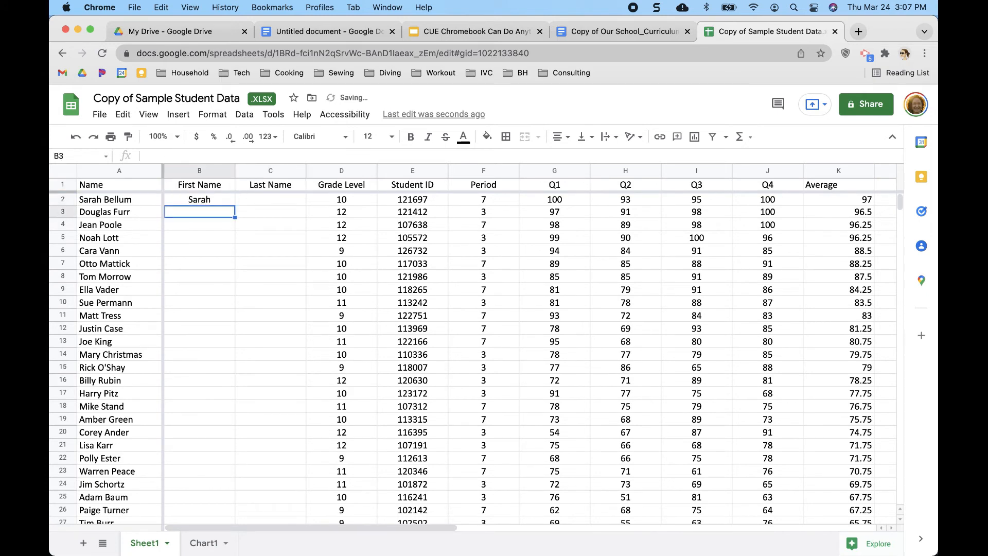
# Step: Enter the next two students' first names in B3 and B4, and accept the Smart Fill formula suggestion for the First Name column
pyautogui.write('Douglas')
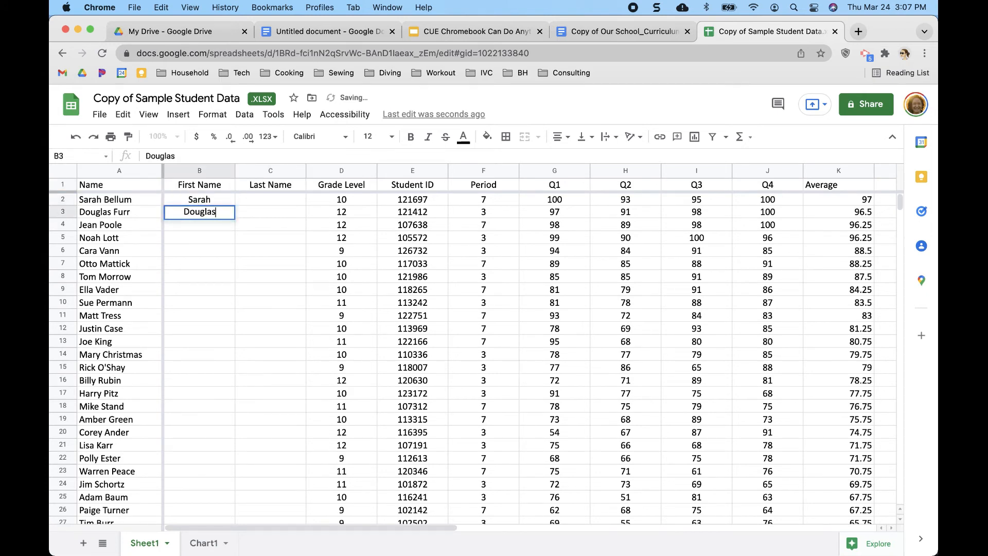
pyautogui.press('Return')
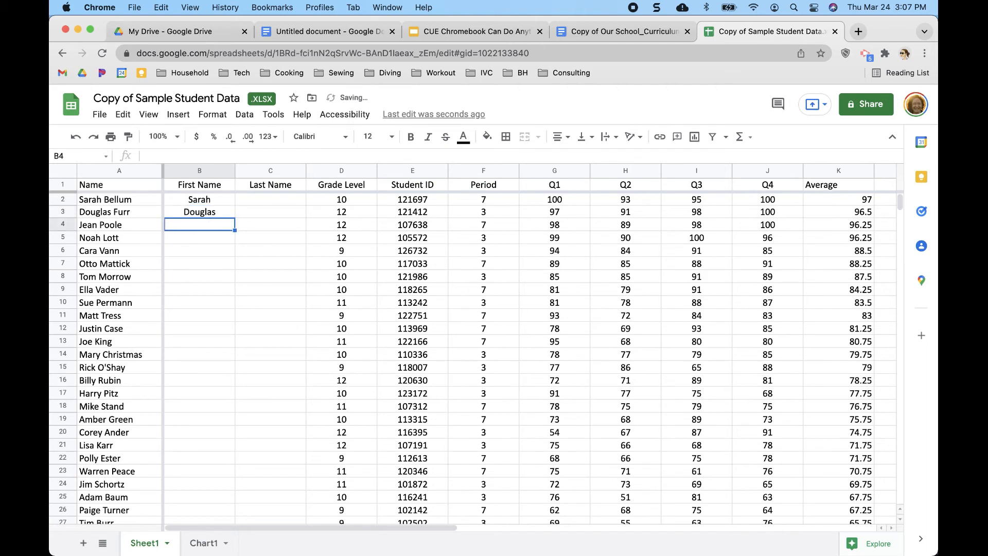
pyautogui.write('Jean')
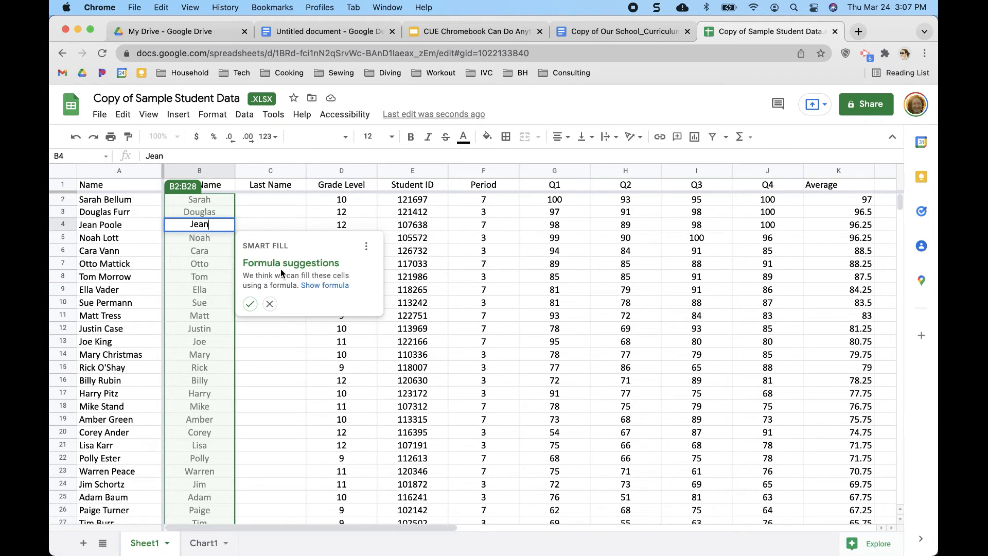
pyautogui.click(251, 305)
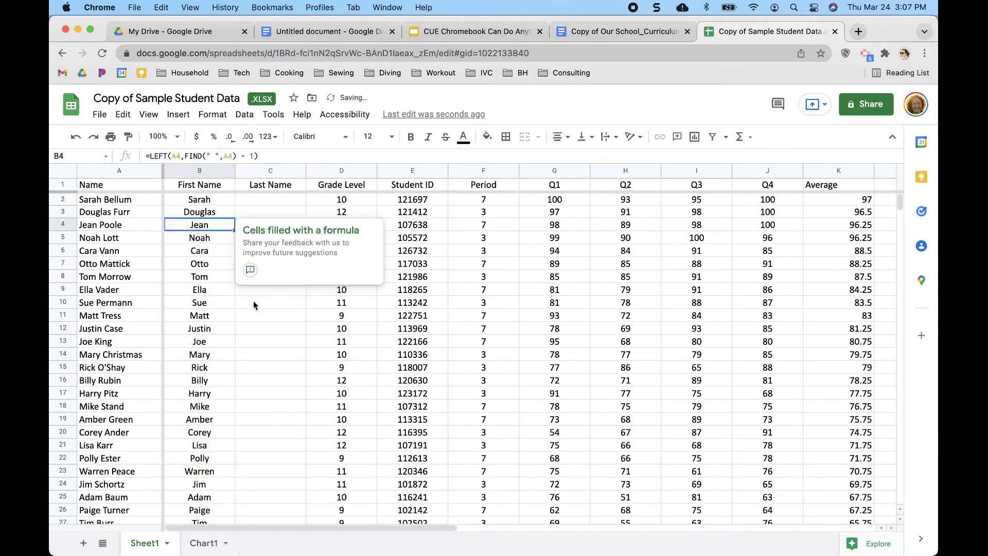
# Step: Enter the first three students' last names in C2 to C4, and accept the Smart Fill formula suggestion for the Last Name column
pyautogui.click(278, 201)
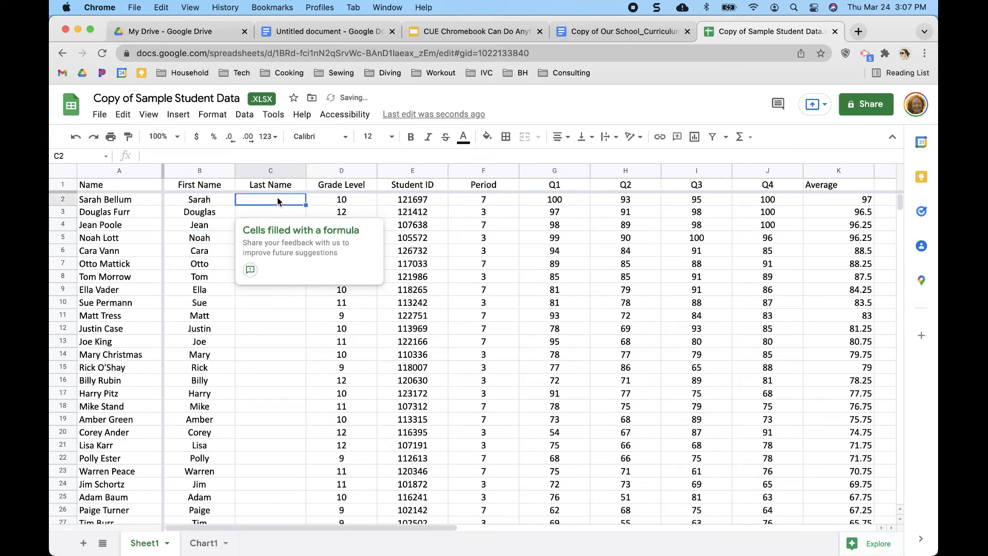
pyautogui.write('Bellum')
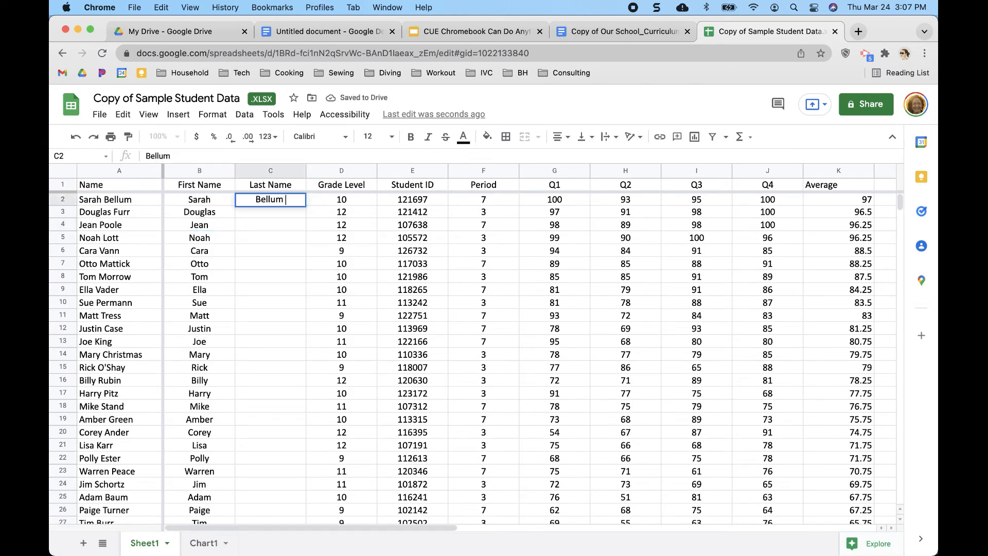
pyautogui.press('Return')
pyautogui.write('Furr')
pyautogui.press('Return')
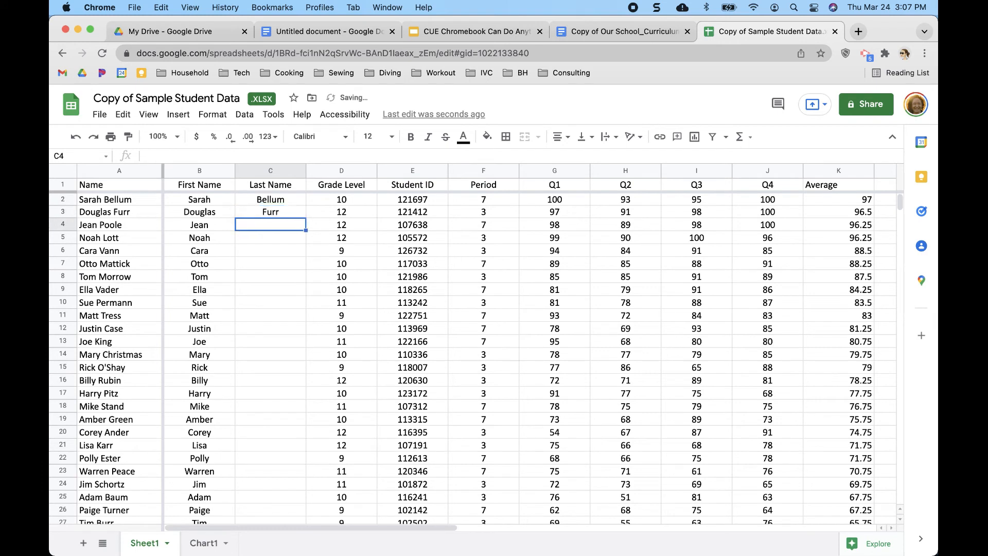
pyautogui.write('Poole')
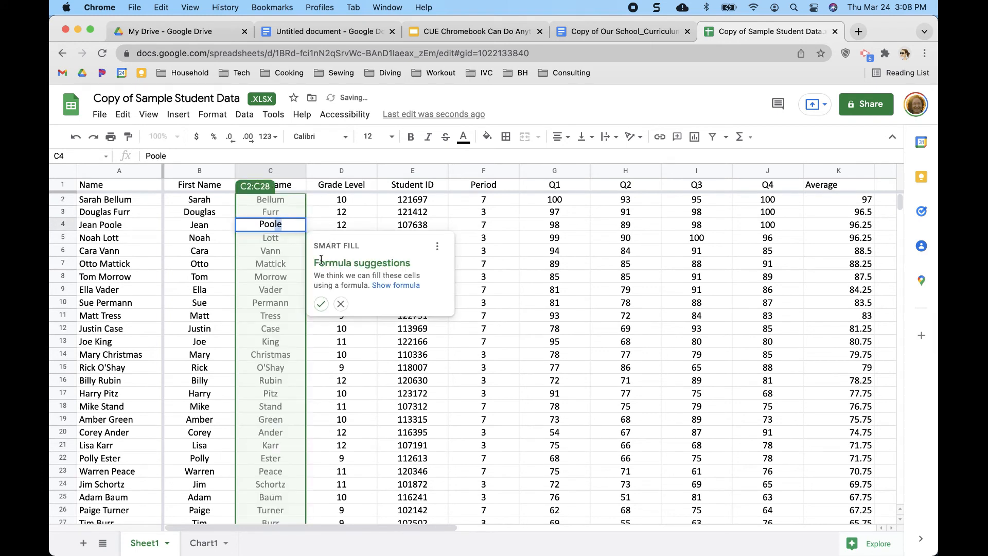
pyautogui.click(322, 305)
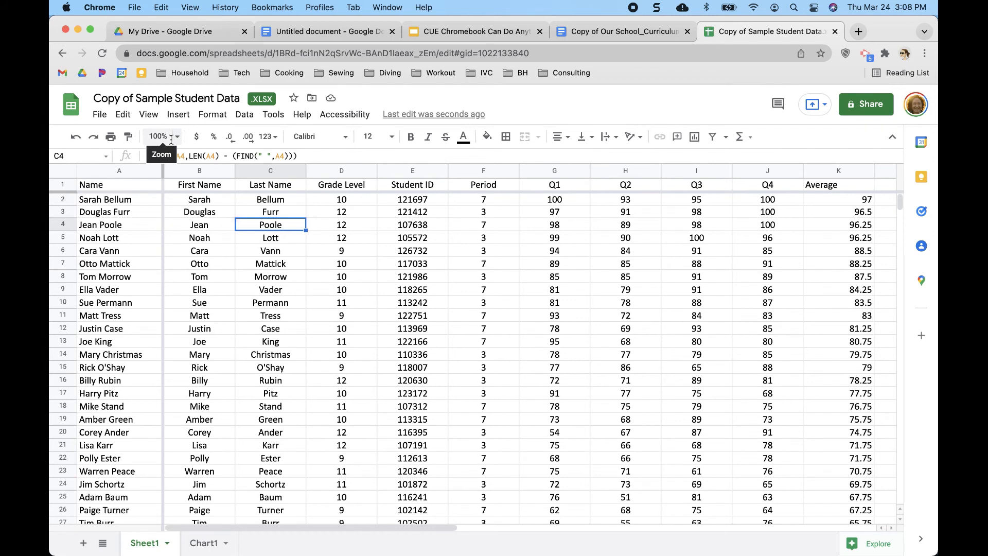
# Step: Start emailing this file and set the attachment format to Microsoft Excel
pyautogui.click(103, 118)
pyautogui.moveTo(140, 265)
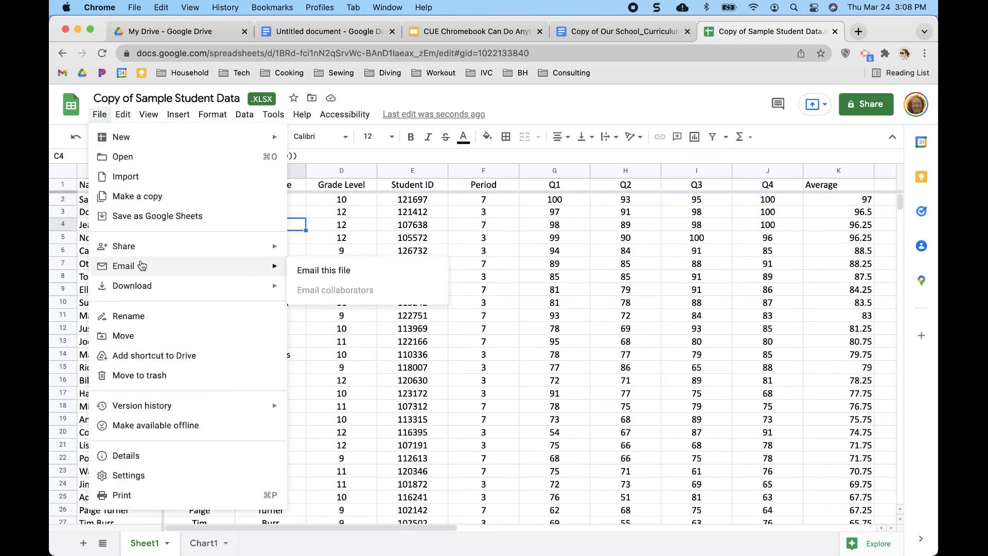
pyautogui.click(340, 270)
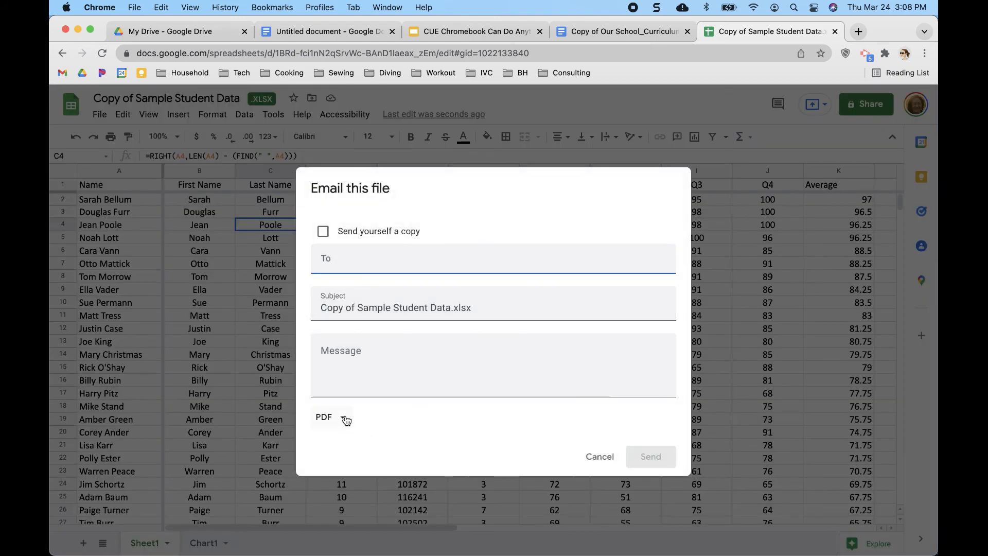
pyautogui.click(344, 418)
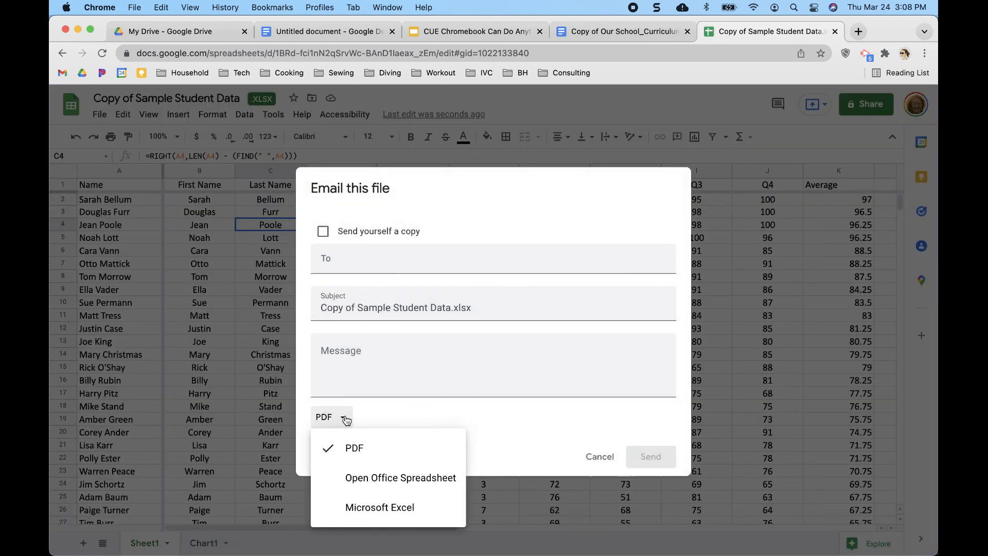
pyautogui.click(370, 507)
# Step: Add the recipient's e-mail address to the file's email
pyautogui.click(346, 260)
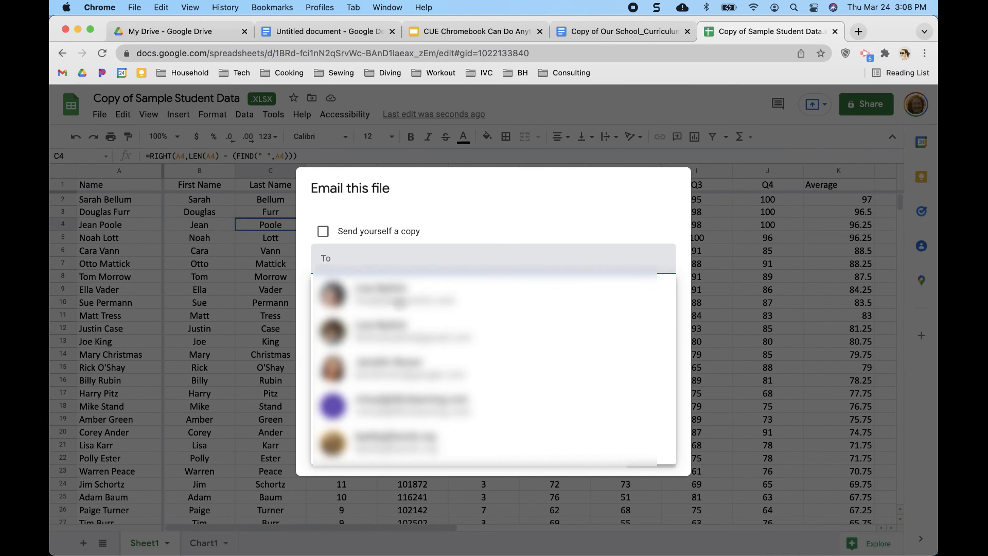
pyautogui.click(544, 231)
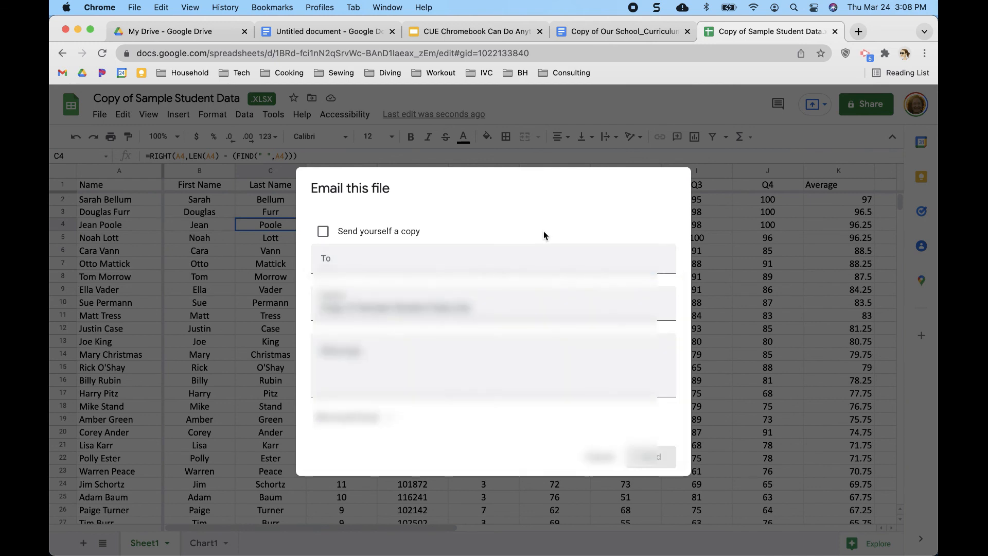
pyautogui.click(348, 264)
pyautogui.write('pettyapps')
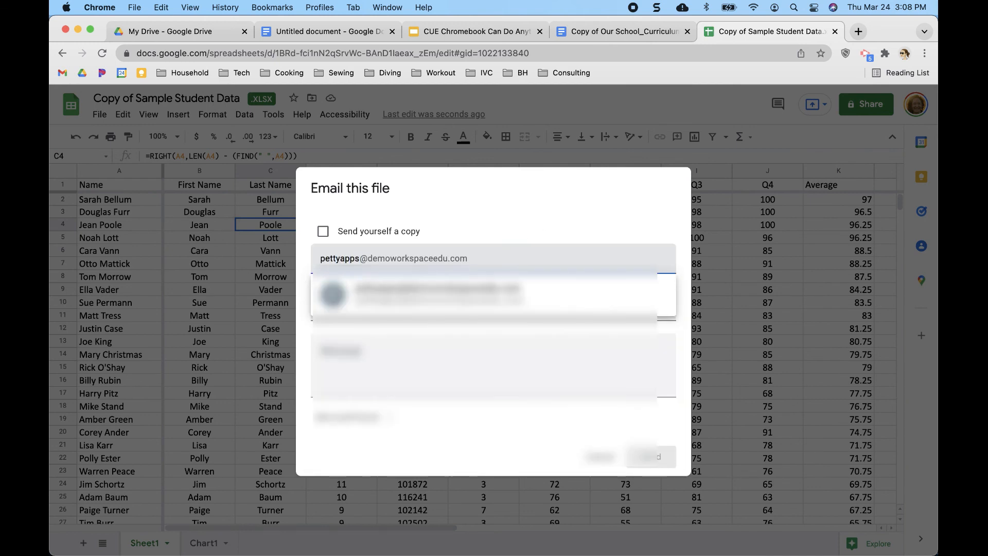
pyautogui.click(433, 291)
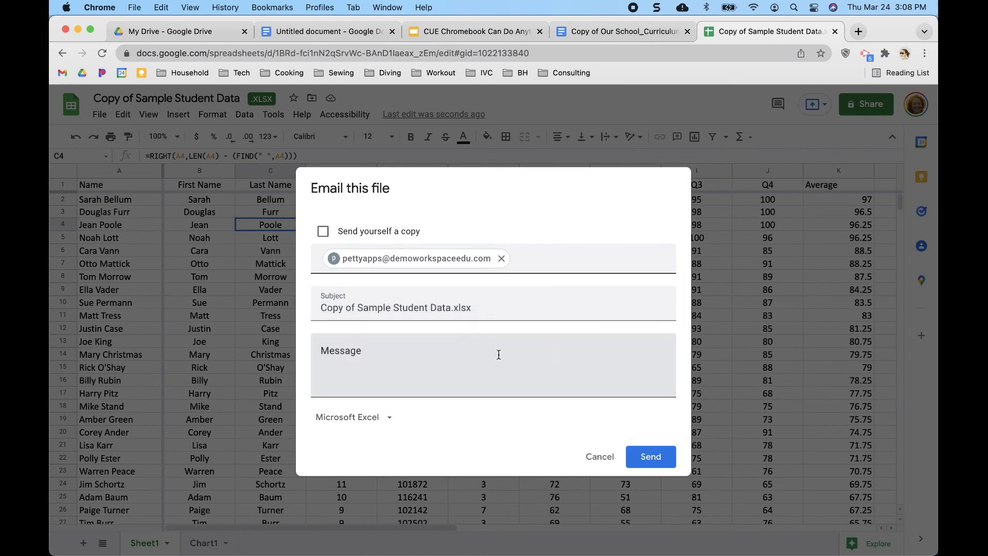
# Step: Write the message "Here is the file!" and send the email
pyautogui.click(419, 351)
pyautogui.write('Here is t')
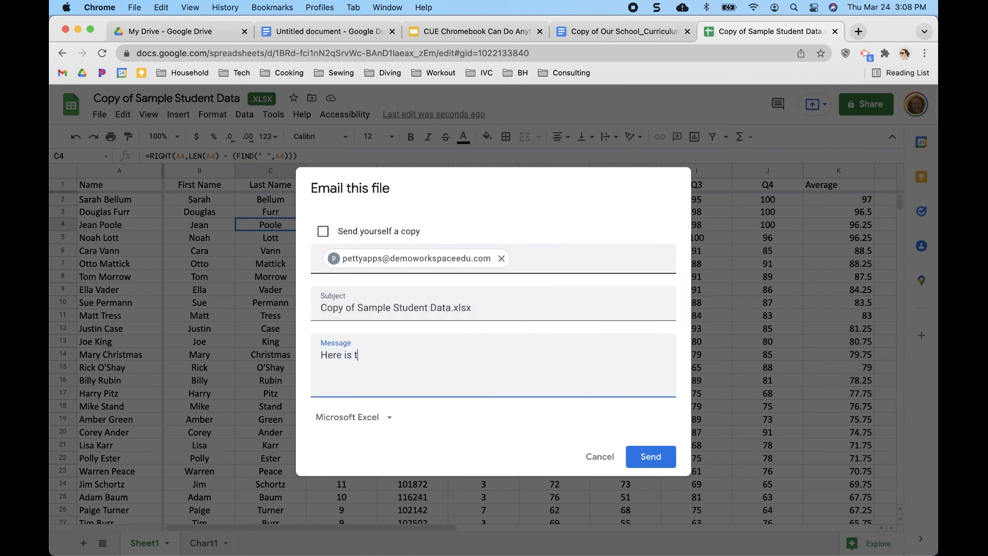
pyautogui.write('he fie=le')
pyautogui.press('BackSpace')
pyautogui.press('BackSpace')
pyautogui.press('BackSpace')
pyautogui.press('BackSpace')
pyautogui.write('le!')
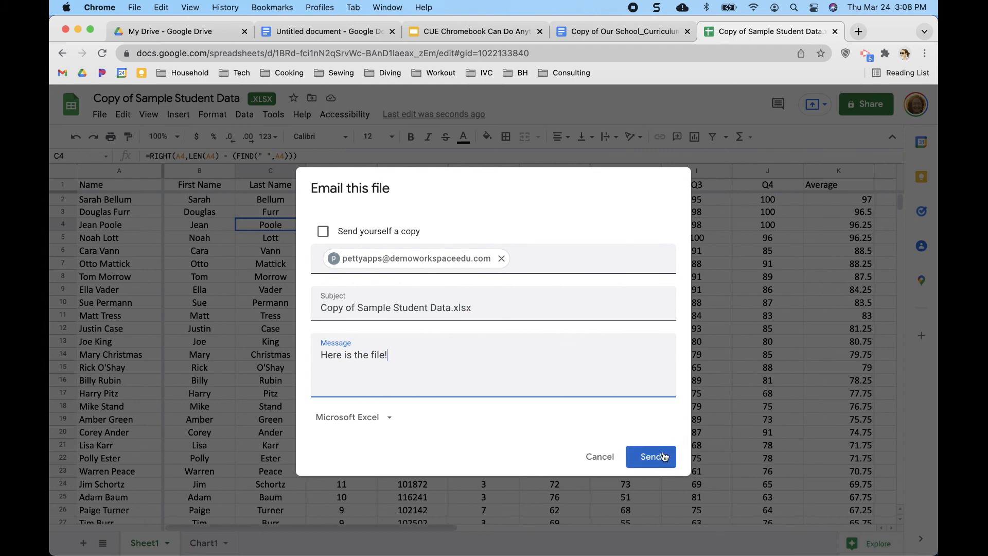
pyautogui.click(662, 458)
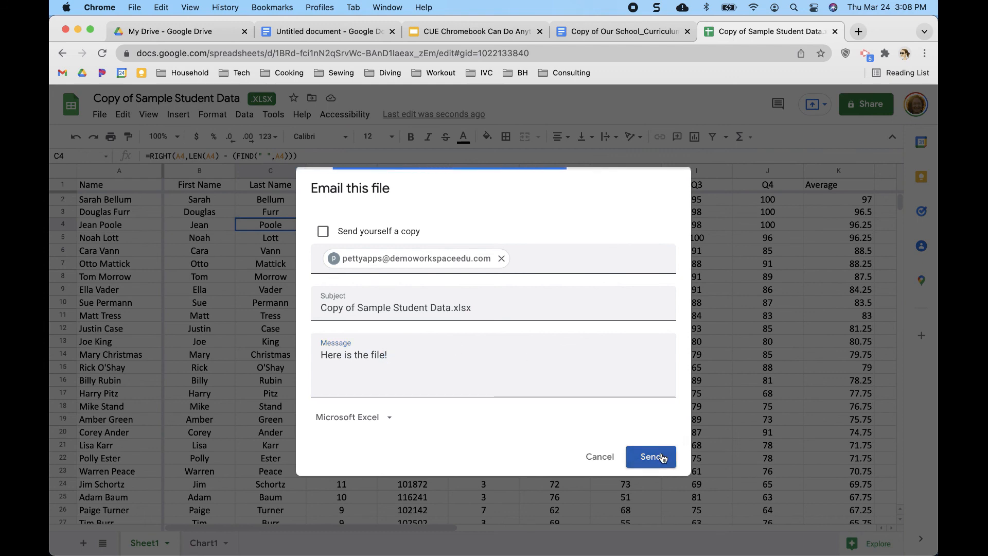